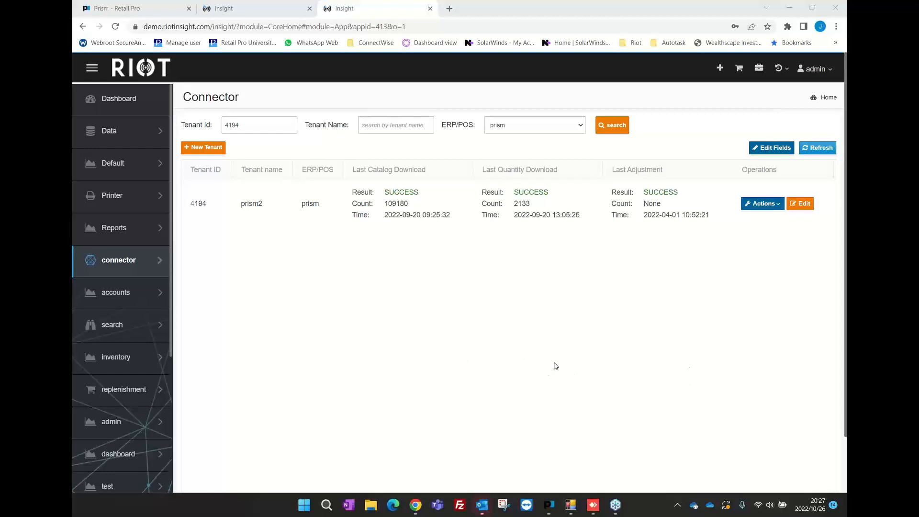
View the connector agent's export, import, transaction log and settings commands from its background icon, and close the list without running any.
left_click(677, 504)
right_click(687, 476)
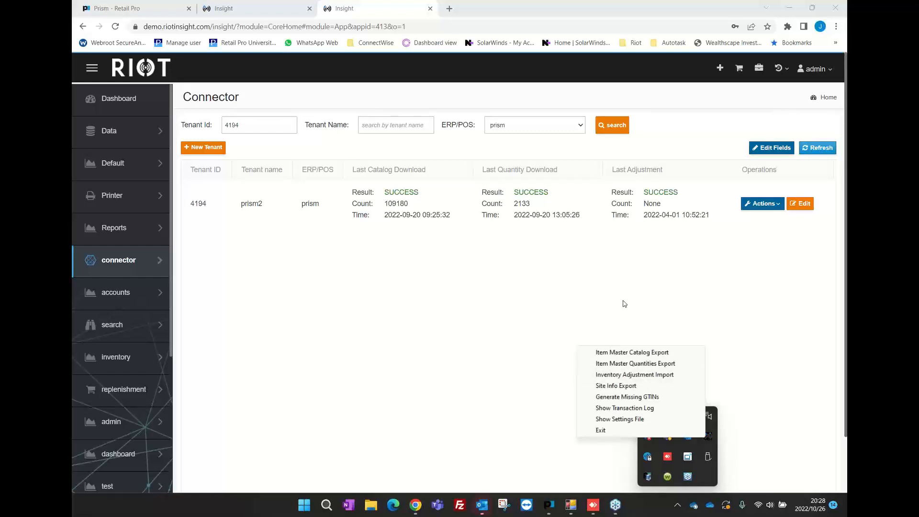
left_click(755, 449)
left_click(680, 505)
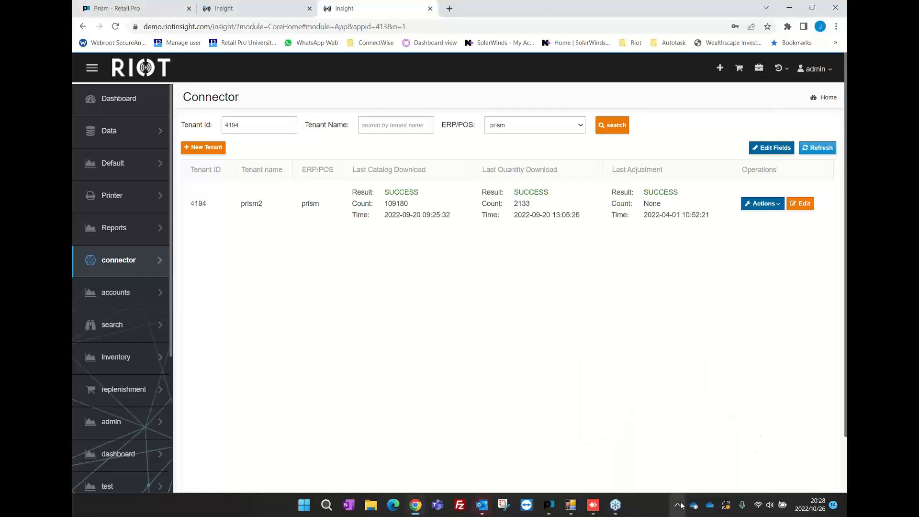
left_click(681, 505)
right_click(708, 435)
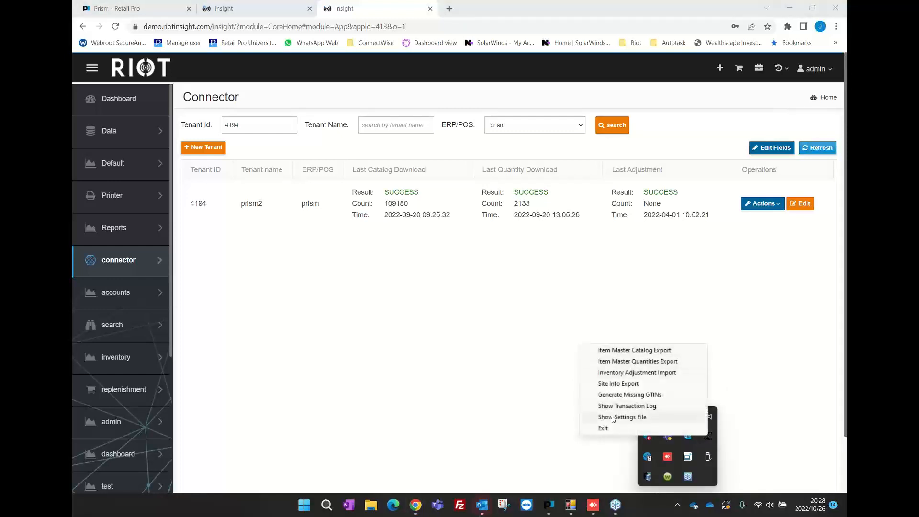
left_click(583, 348)
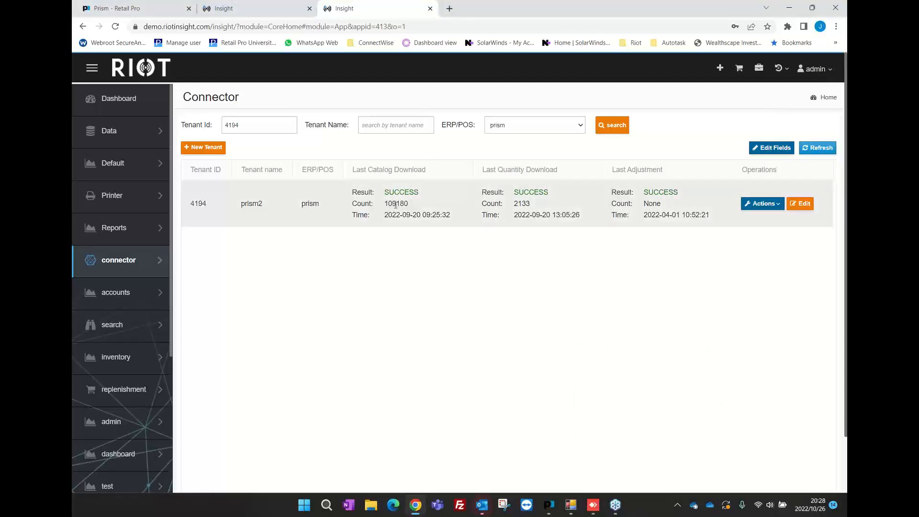
Review the operations available for the prism2 tenant in the Connector list without running any.
double_click(242, 204)
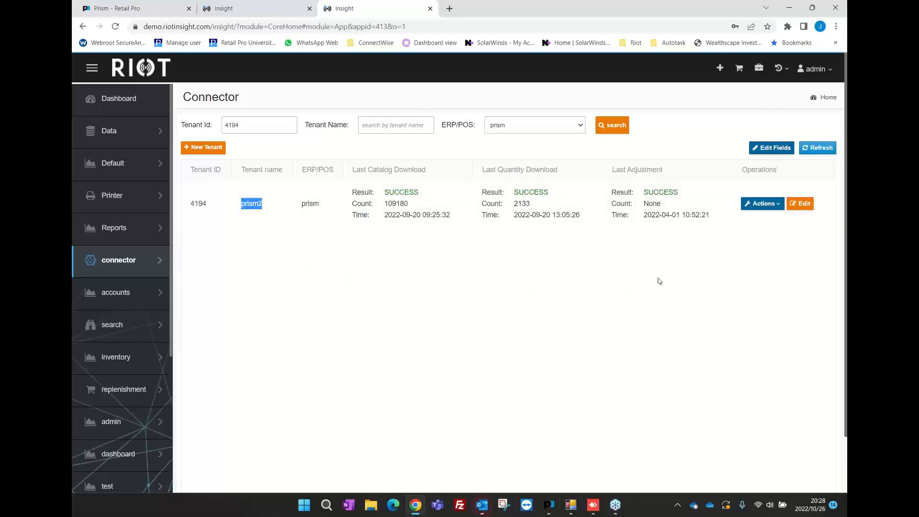
left_click(775, 210)
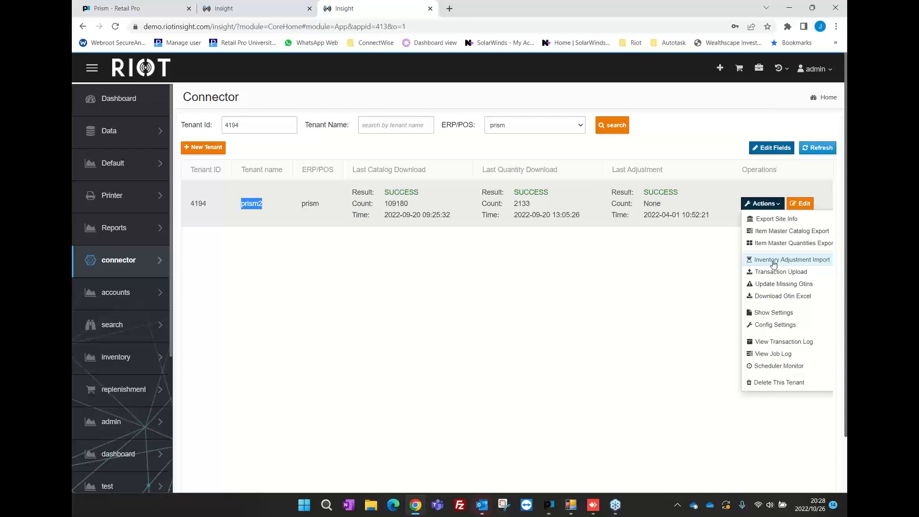
left_click(614, 253)
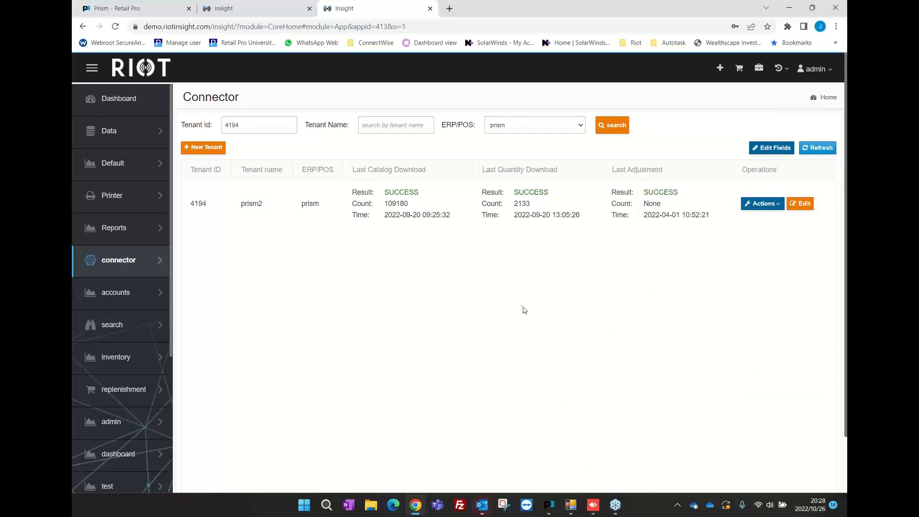
left_click(158, 4)
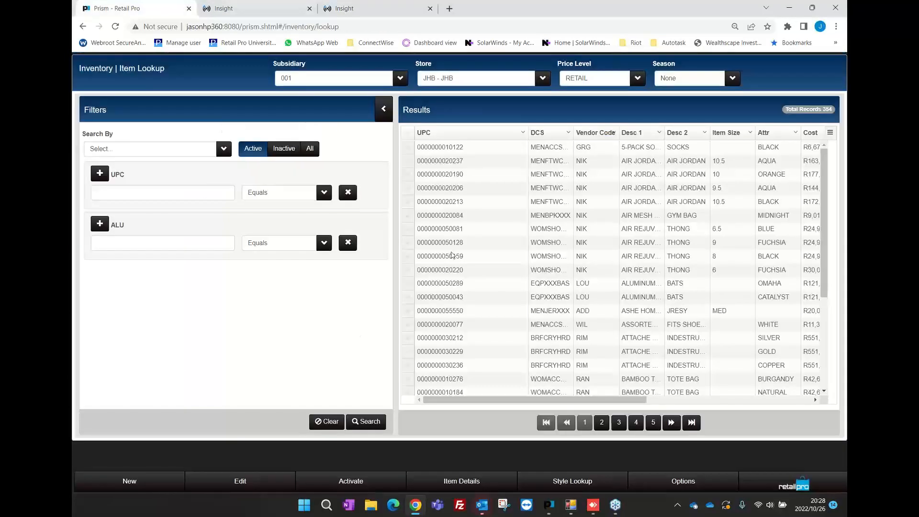
left_click(406, 309)
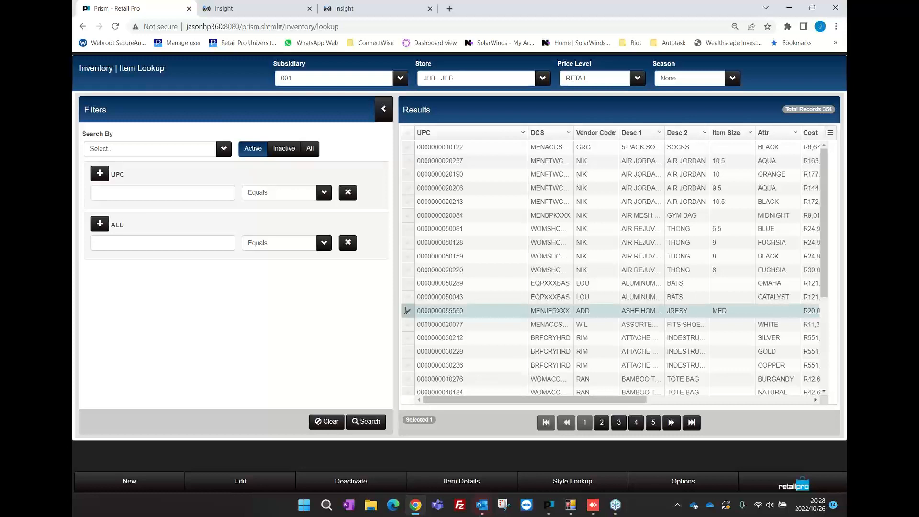
left_click(683, 481)
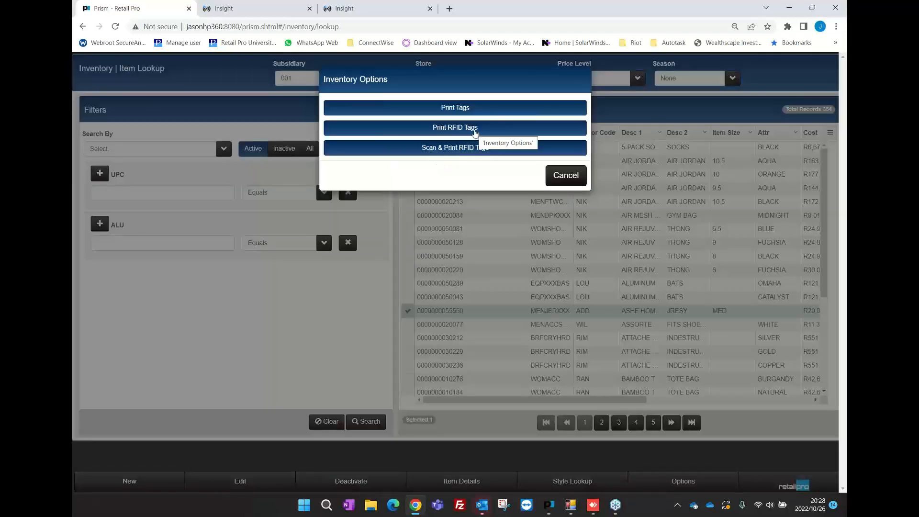
left_click(453, 129)
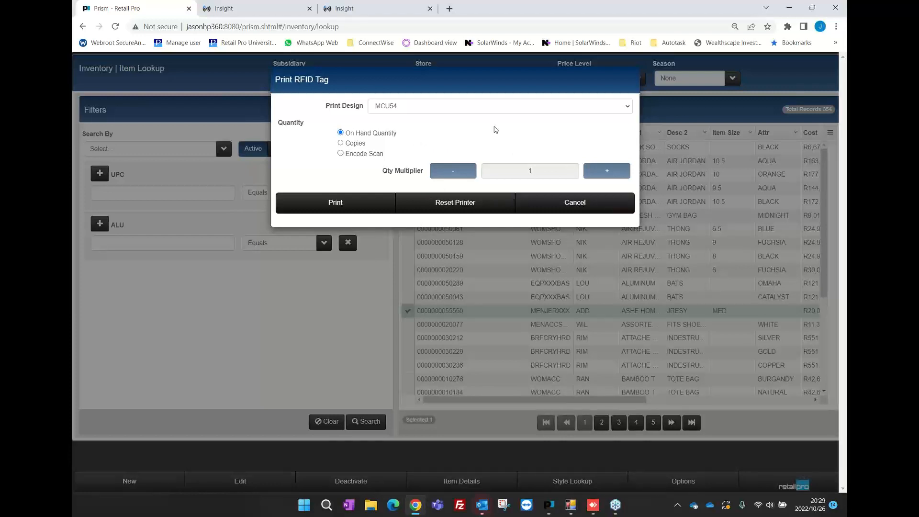
left_click(583, 210)
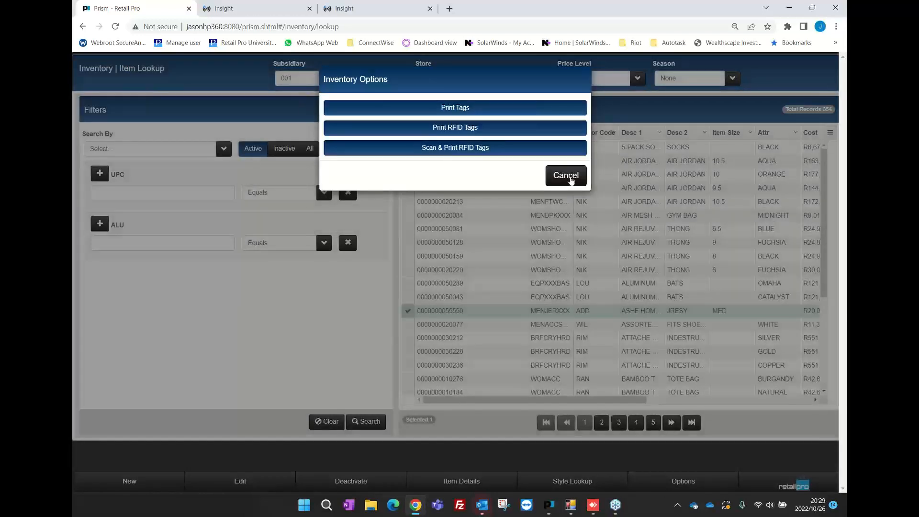
left_click(571, 178)
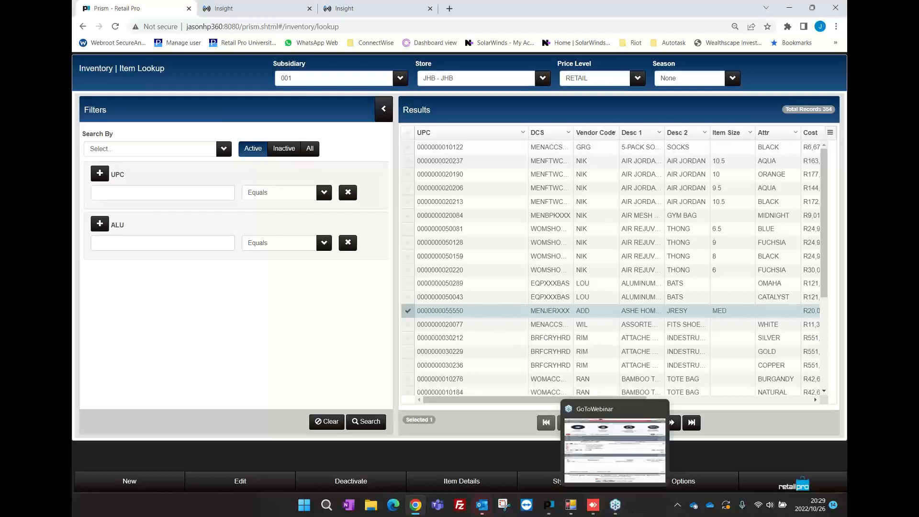
Switch to the AnyDesk handheld session and check the connected site and the expected inventory by department.
mouse_move(594, 513)
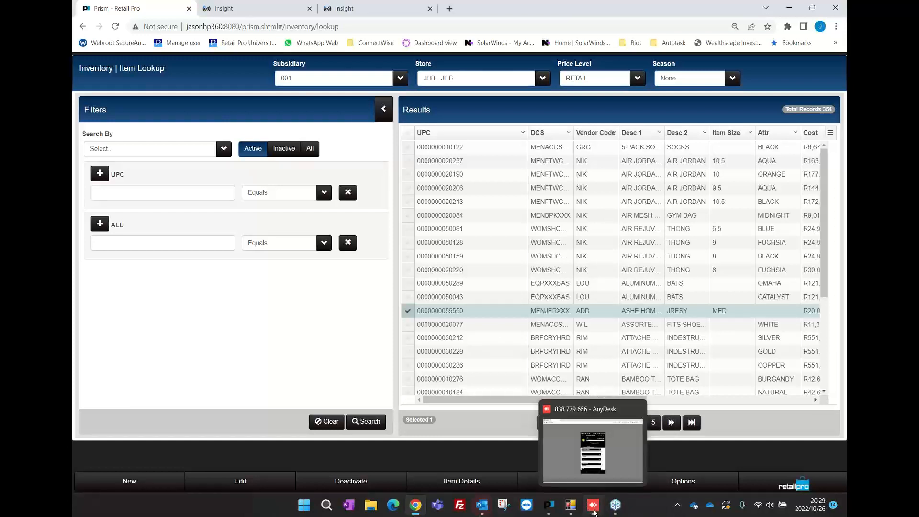
left_click(594, 511)
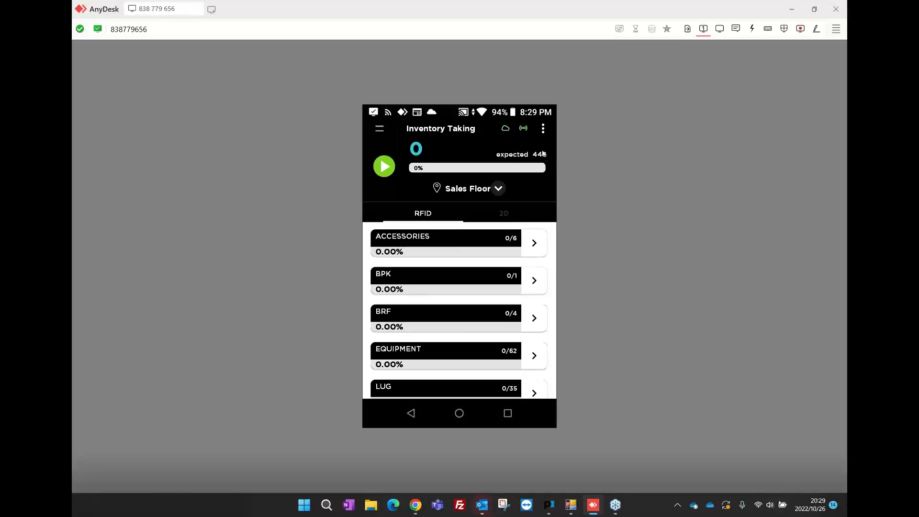
left_click(381, 128)
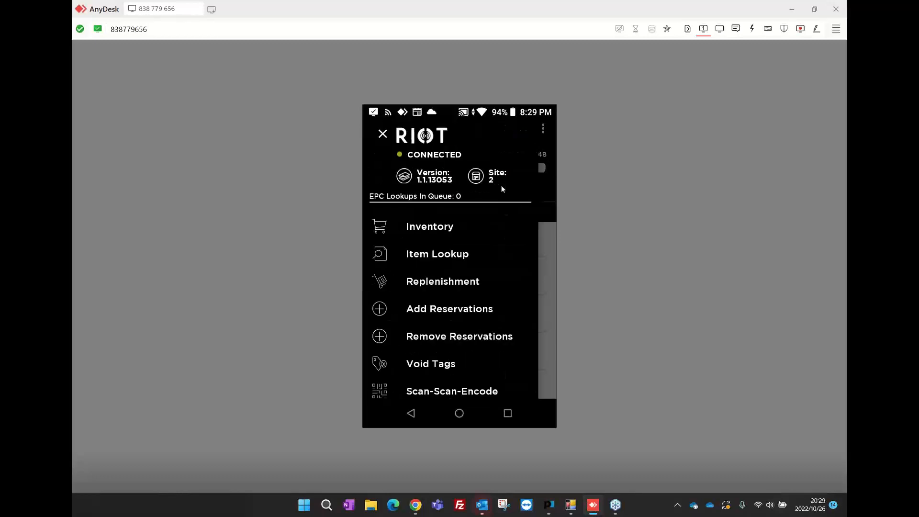
left_click(544, 186)
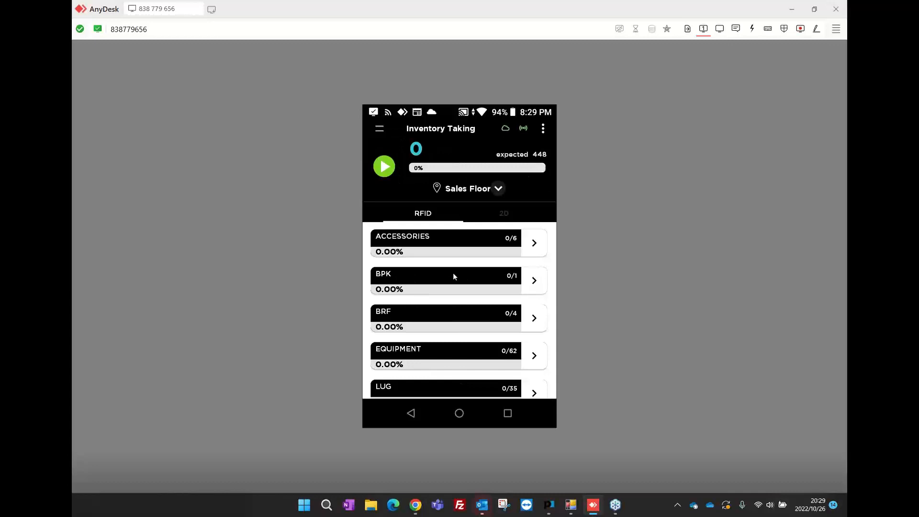
scroll(454, 277, "down", 3)
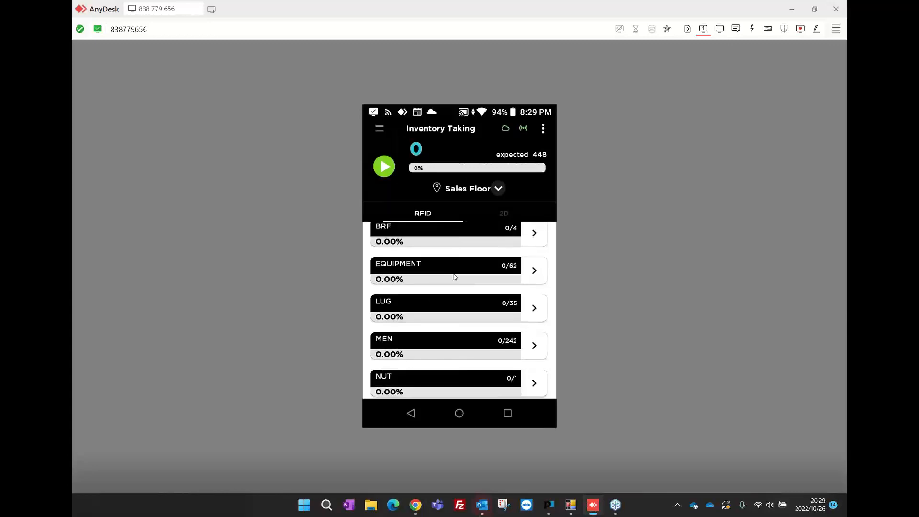
scroll(453, 277, "up", 3)
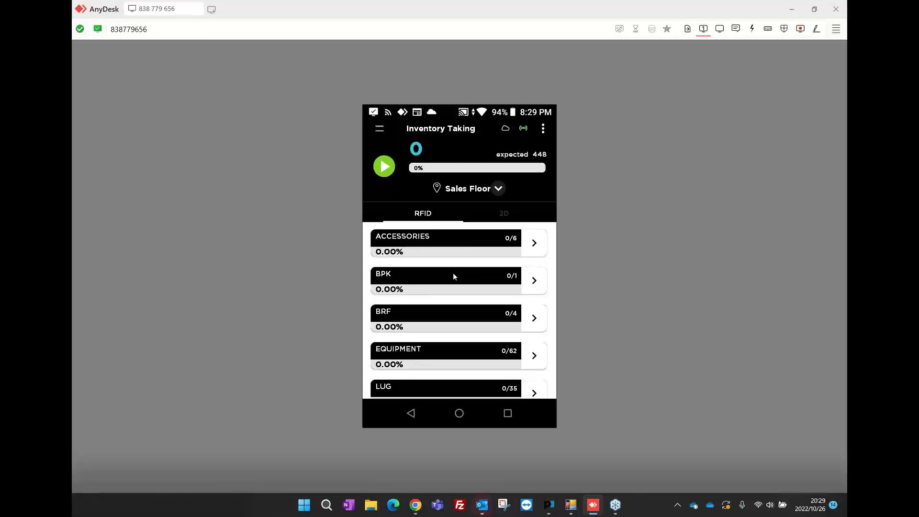
scroll(453, 275, "down", 3)
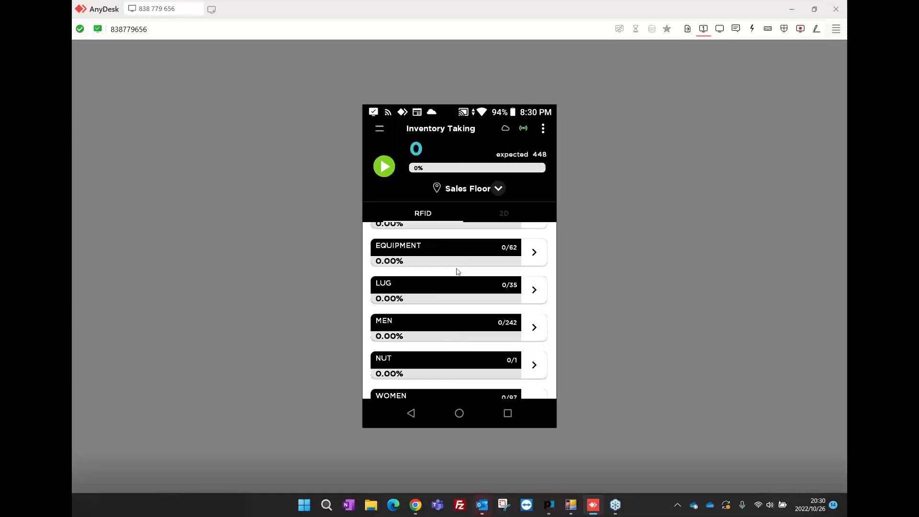
Keep Sales Floor as the scan location, run the RFID inventory count, and stop it once the items are scanned.
left_click(499, 189)
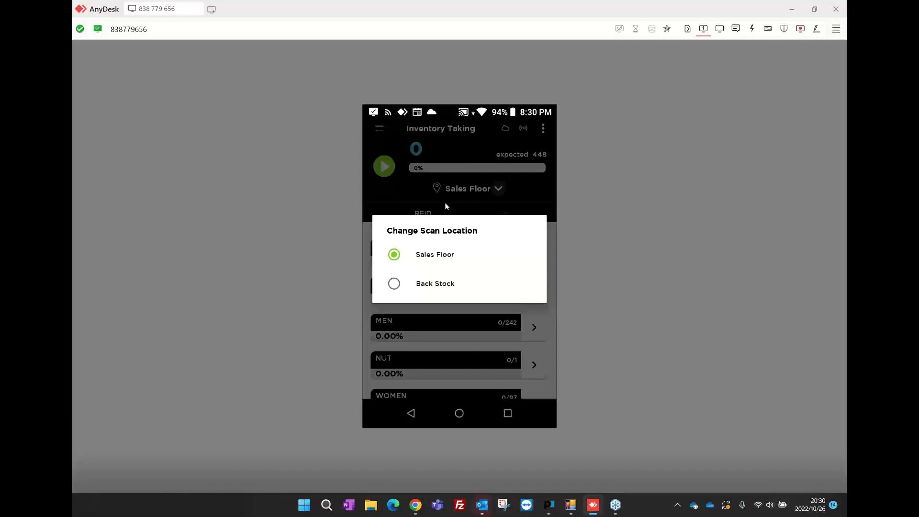
left_click(442, 249)
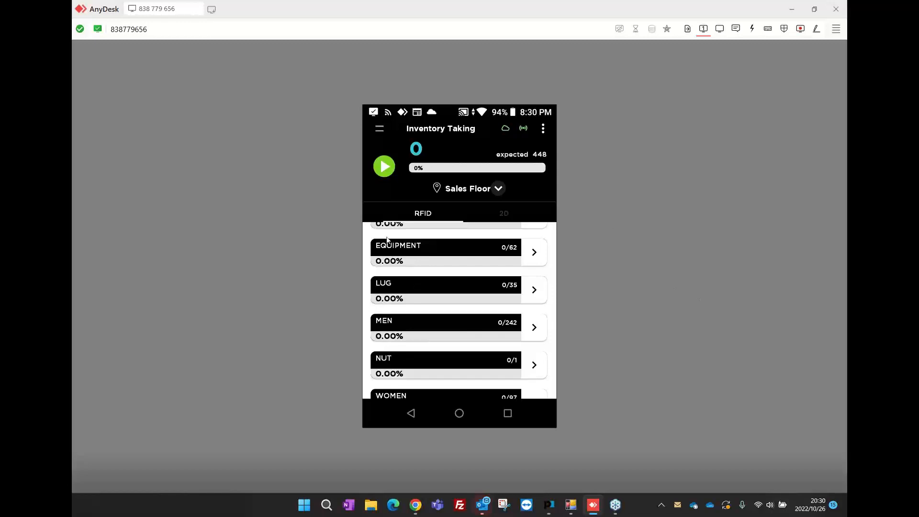
left_click(383, 175)
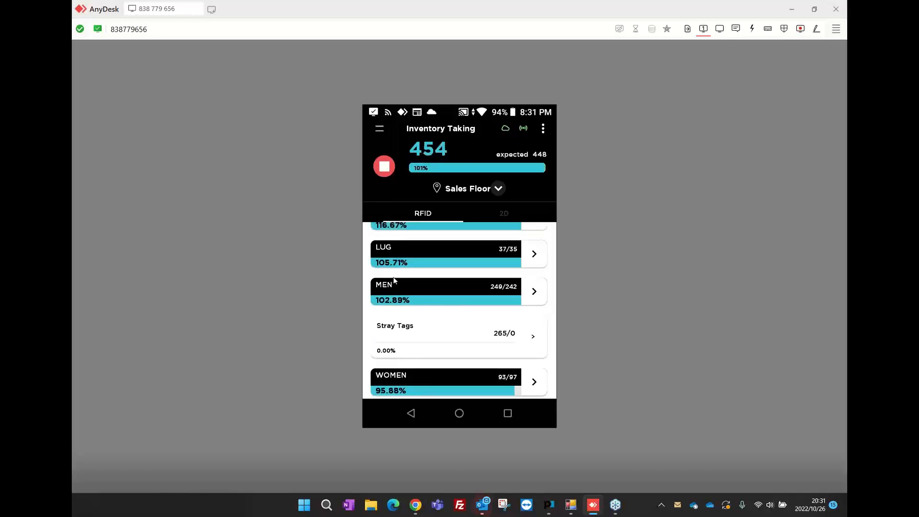
left_click(388, 175)
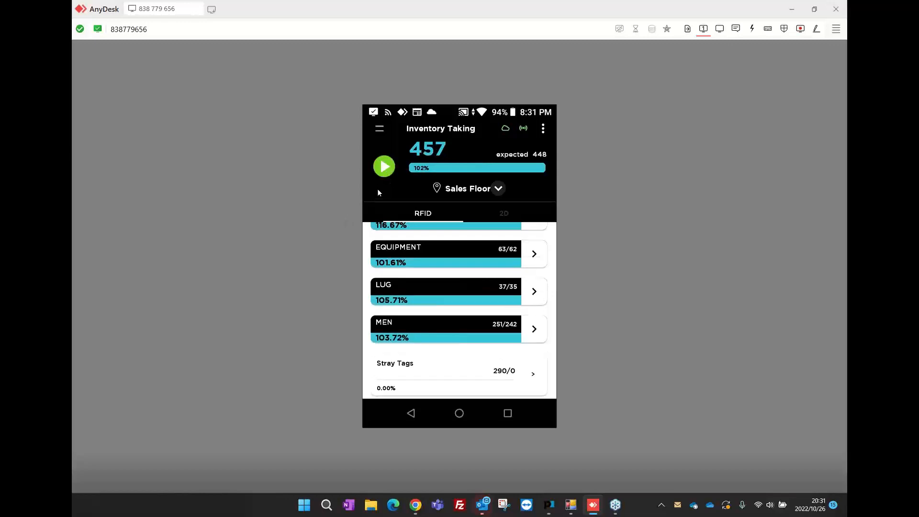
Upload the scanned inventory count under the name 26 Oct 2022 and dismiss the upload message.
left_click(544, 132)
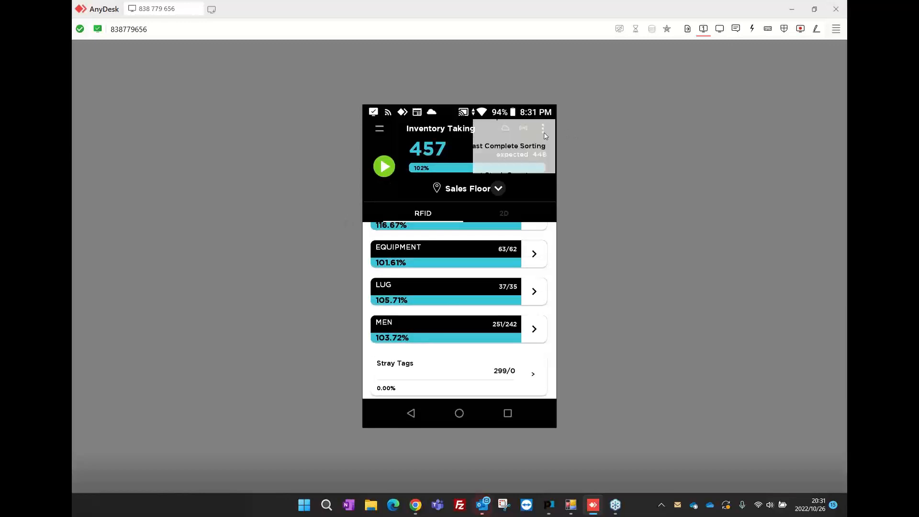
left_click(507, 250)
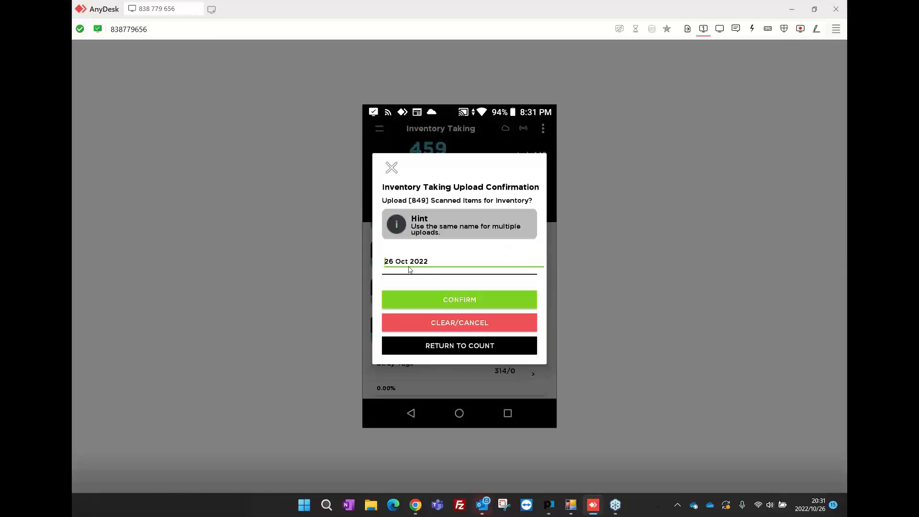
left_click(476, 300)
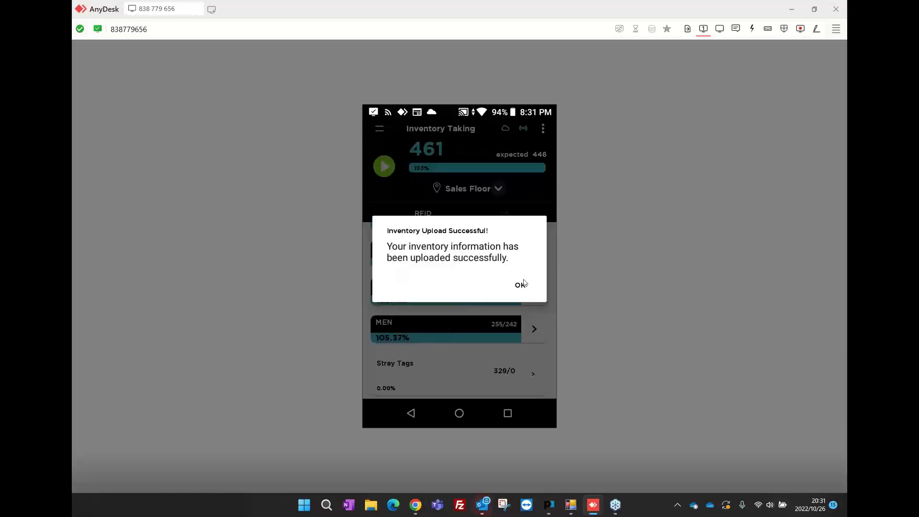
left_click(529, 301)
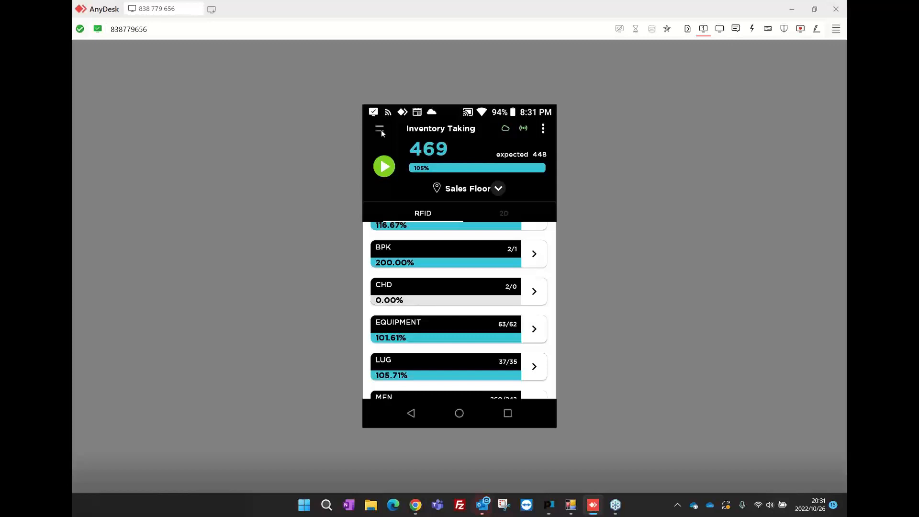
In the handheld's Item Lookup, list the tags of the 37/38 STEEL GR size, and view the RFID Tag Finder before closing it.
left_click(381, 130)
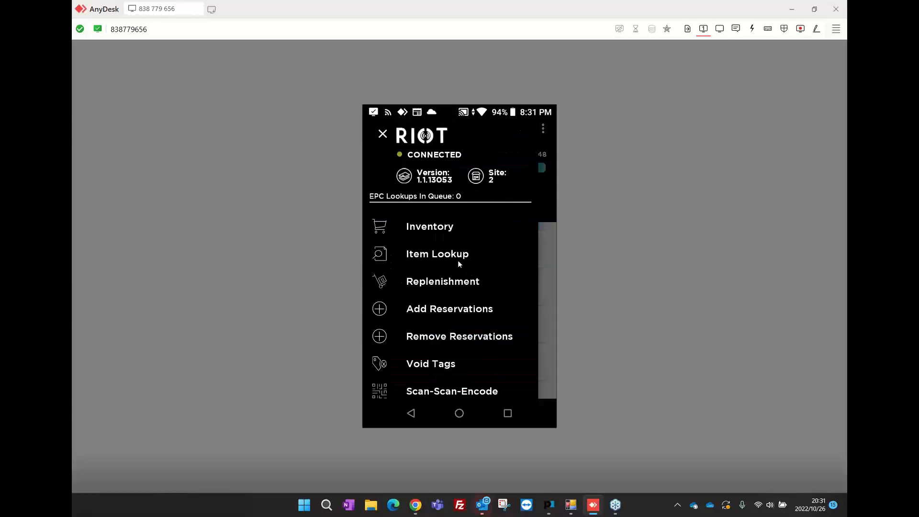
left_click(458, 258)
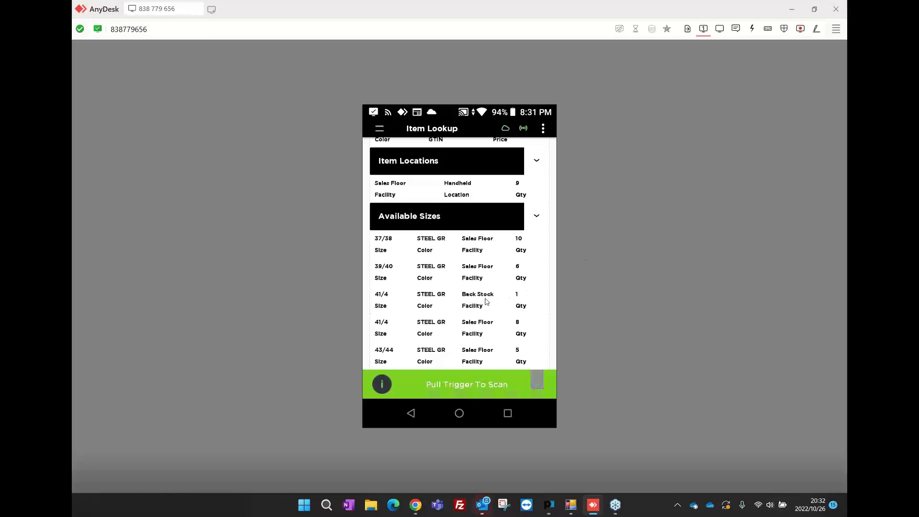
left_click(437, 298)
left_click(473, 321)
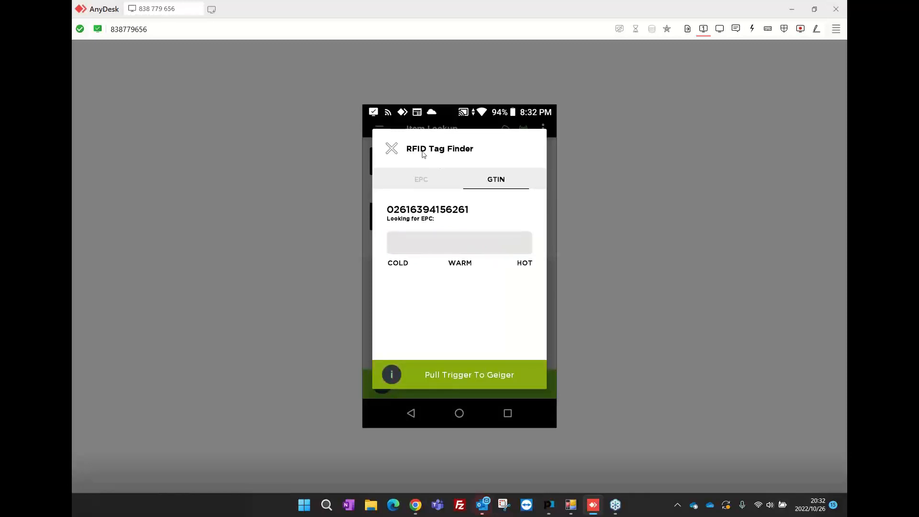
left_click(394, 149)
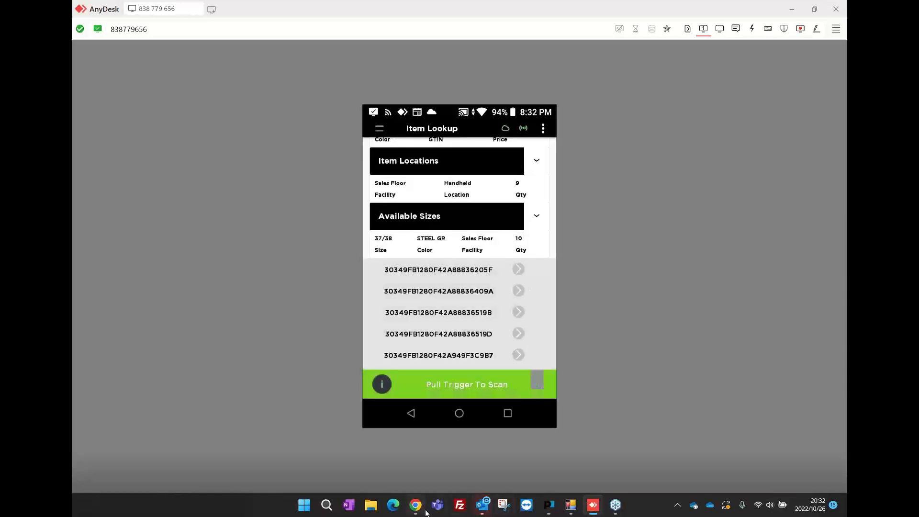
Switch to the RIoT Insight site in Chrome and open the inventory variance report marked with an asterisk.
mouse_move(408, 513)
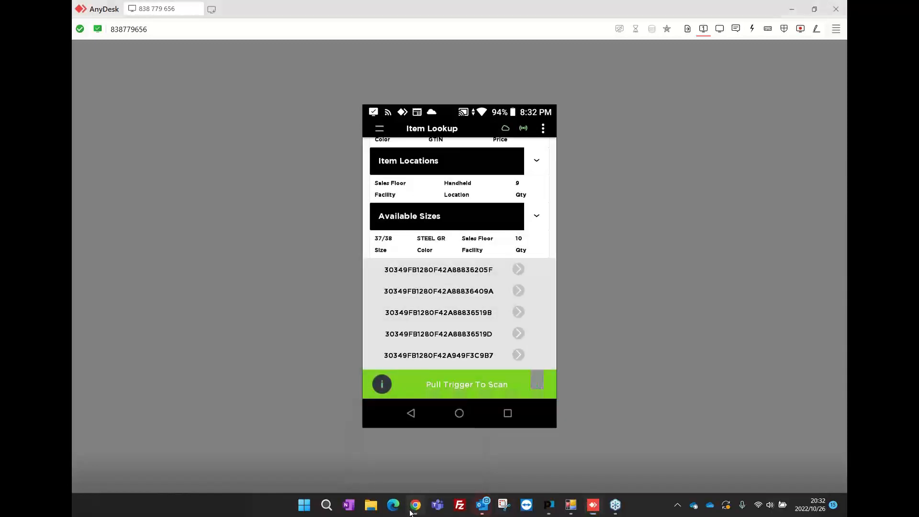
left_click(410, 513)
left_click(242, 6)
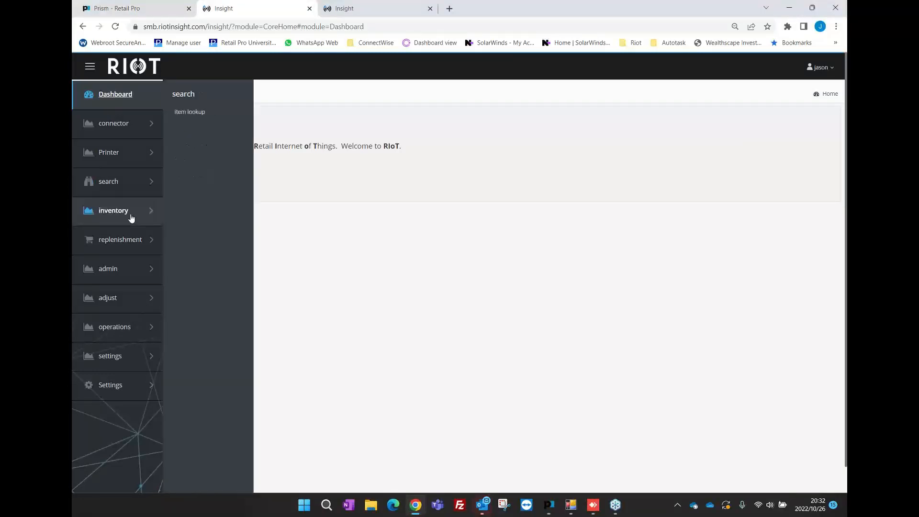
left_click(131, 216)
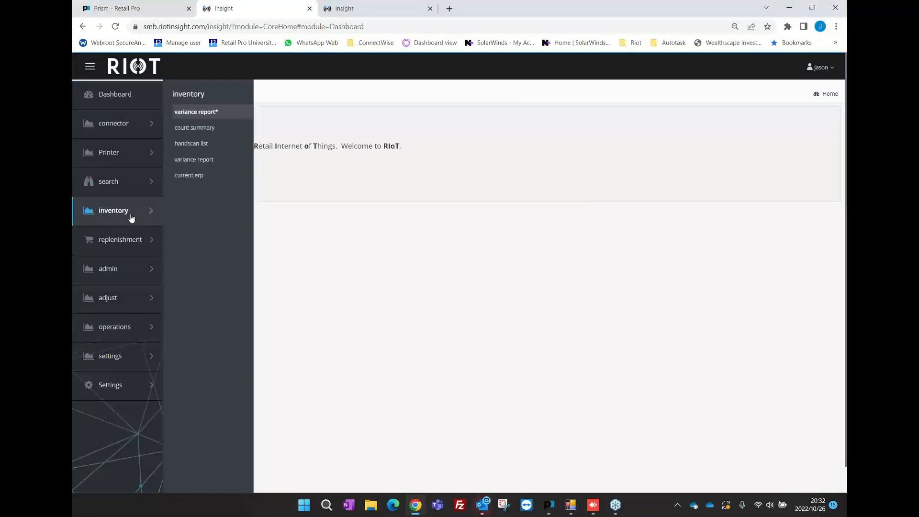
left_click(204, 113)
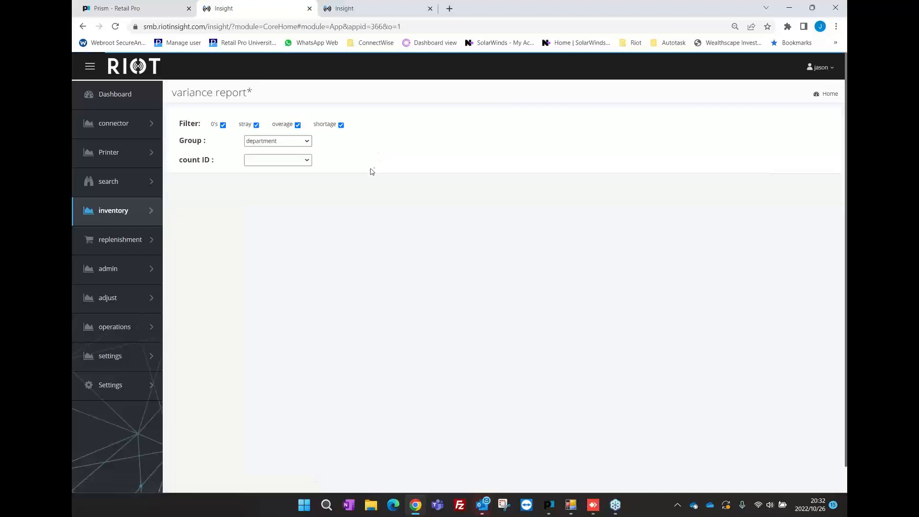
Run the variance report for site 2 CAPE TOWN, grouped by barcode, for count ID 26 Oct 2022 with all departments.
left_click(261, 117)
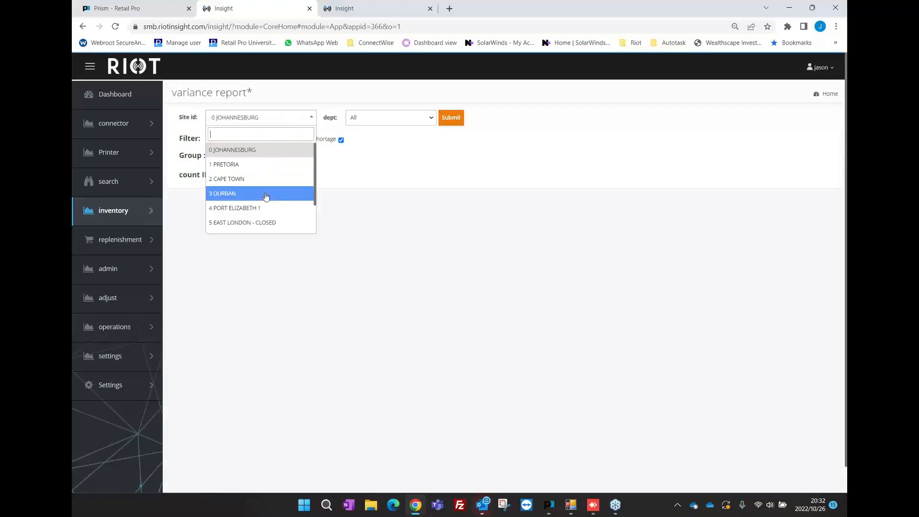
left_click(285, 186)
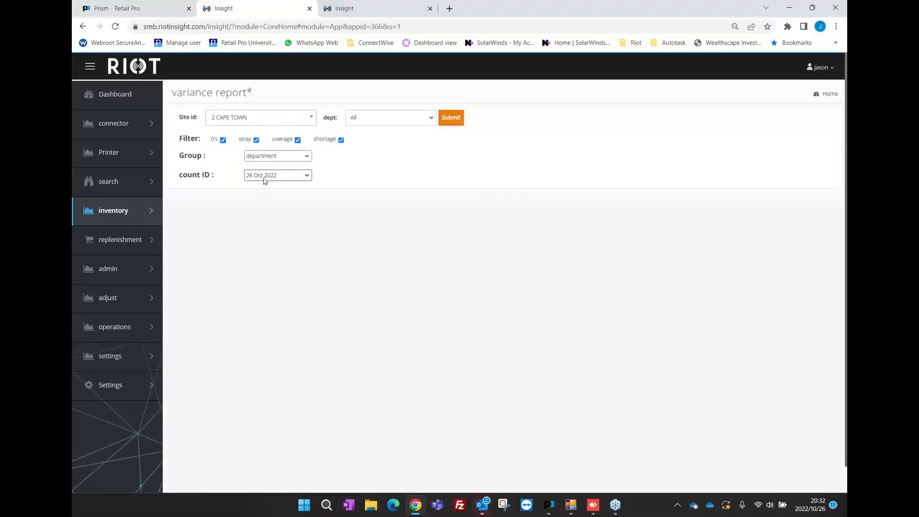
left_click(275, 159)
left_click(268, 171)
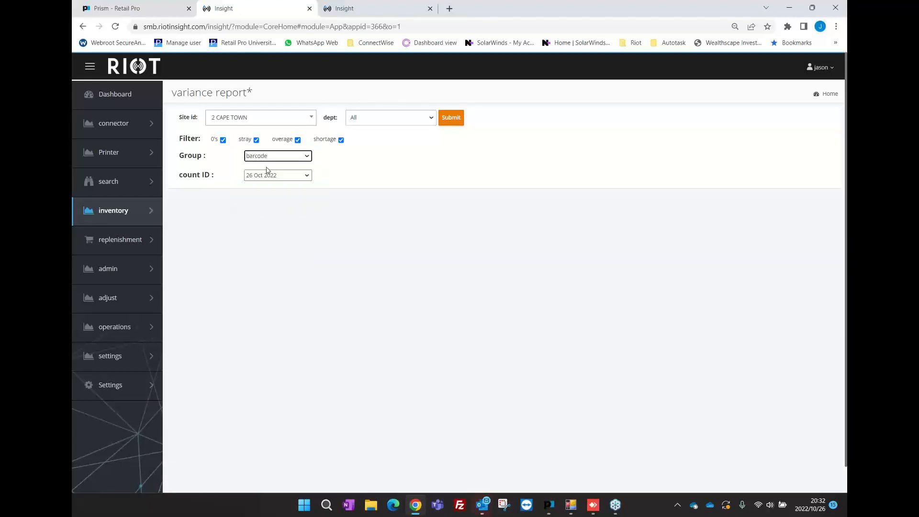
left_click(455, 118)
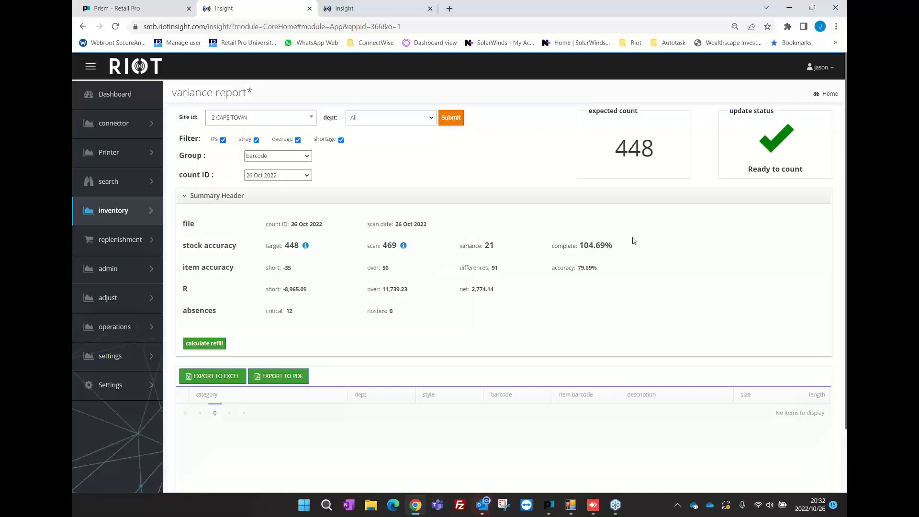
Examine the variance report's summary and compare the ERP, scan and variance quantities of the listed items, starting with the STEEL GREY row.
scroll(596, 287, "down", 2)
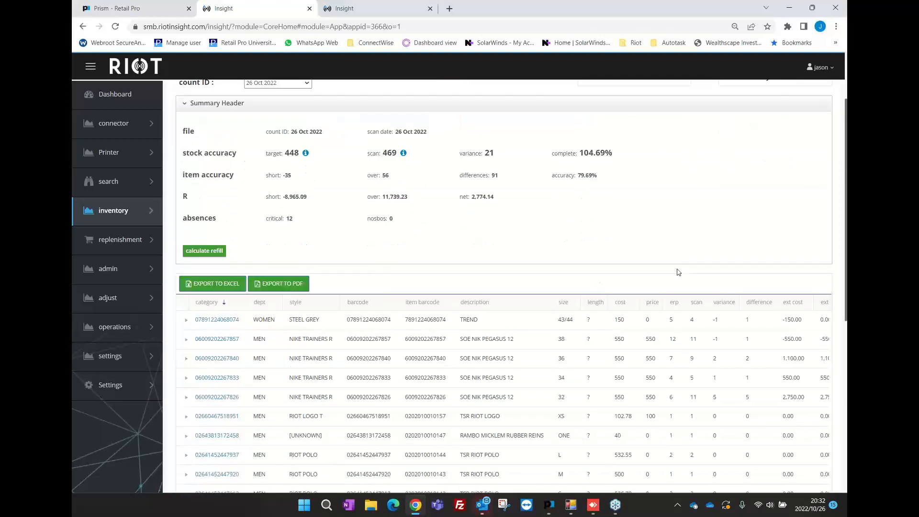
scroll(679, 272, "down", 1)
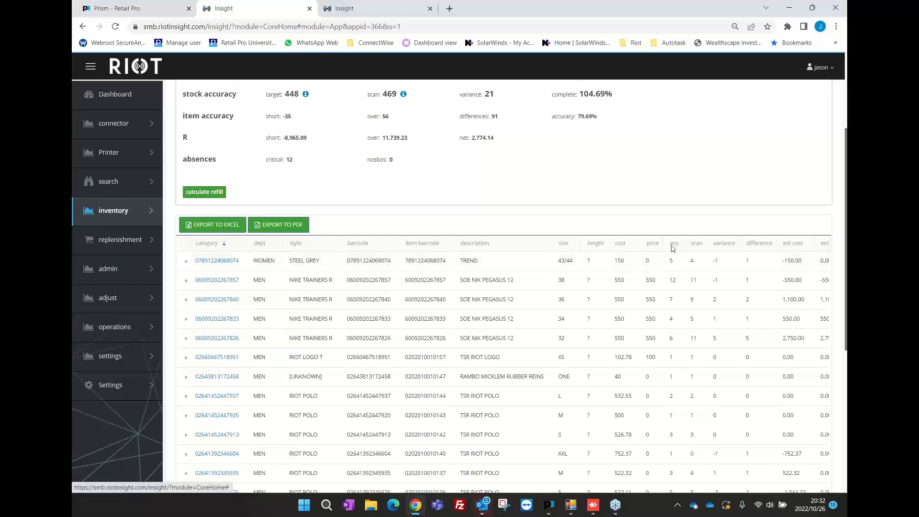
double_click(670, 260)
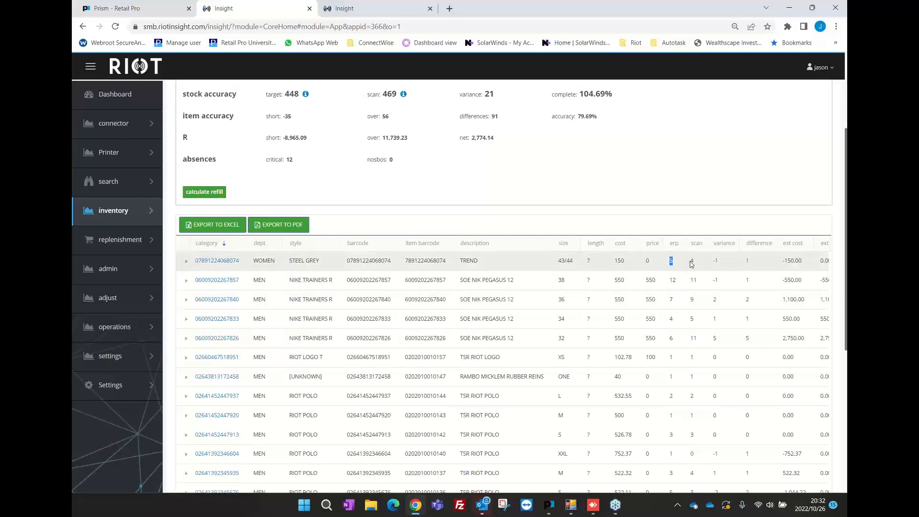
double_click(718, 263)
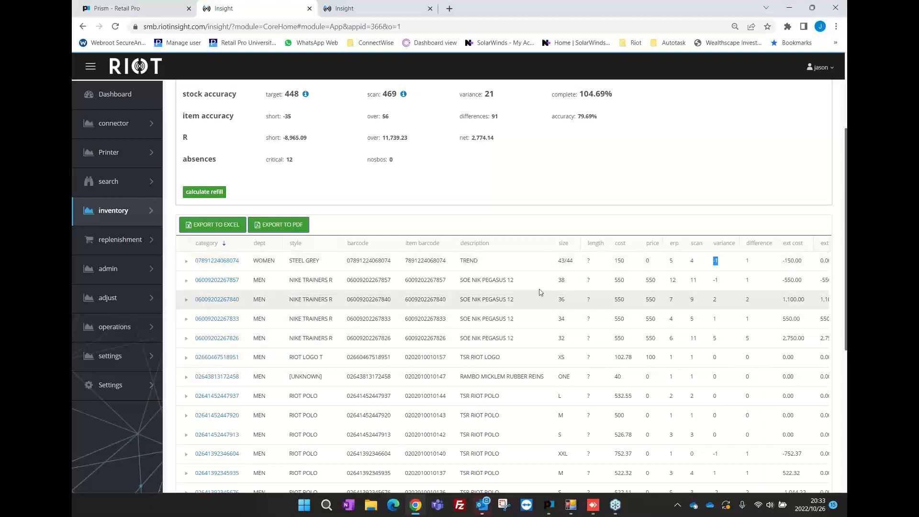
scroll(540, 292, "down", 1)
scroll(447, 294, "up", 4)
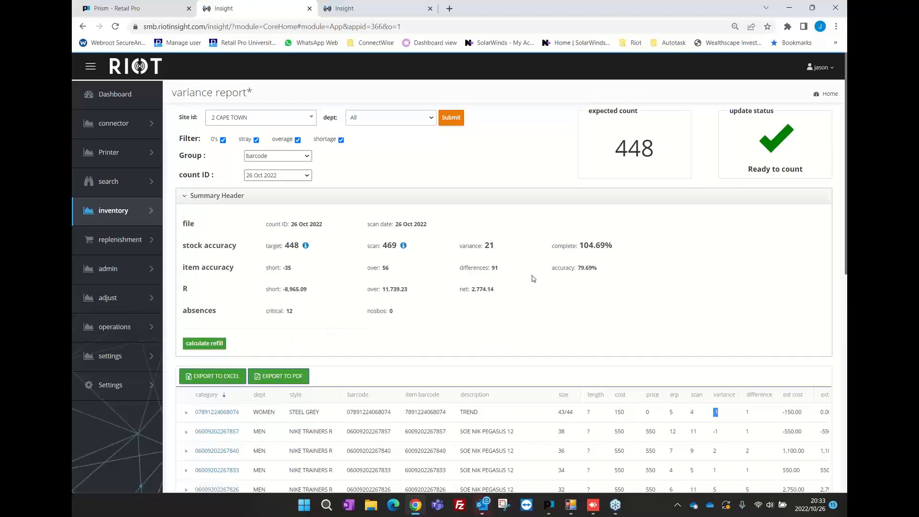
scroll(533, 277, "down", 1)
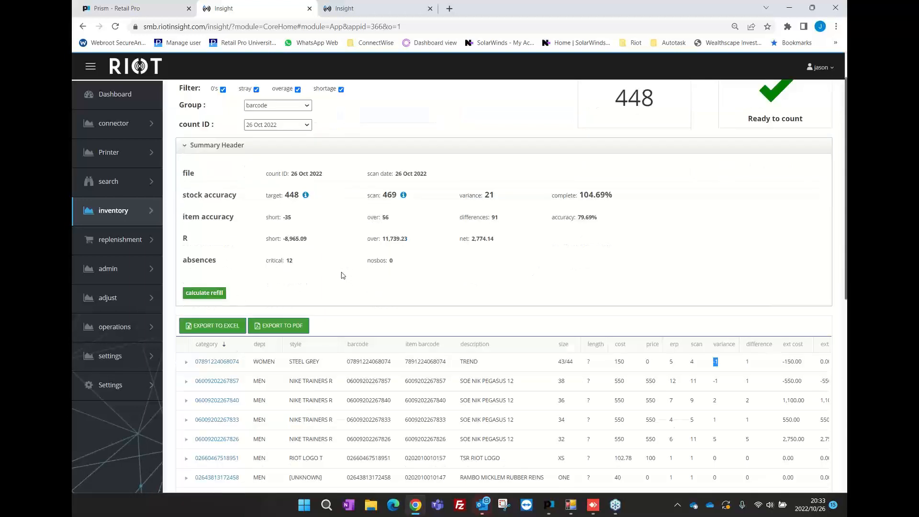
Load the confirm count adjustment for site 2 CAPE TOWN with count 26 Oct 2022 and review its summary and department adjustments.
left_click(135, 299)
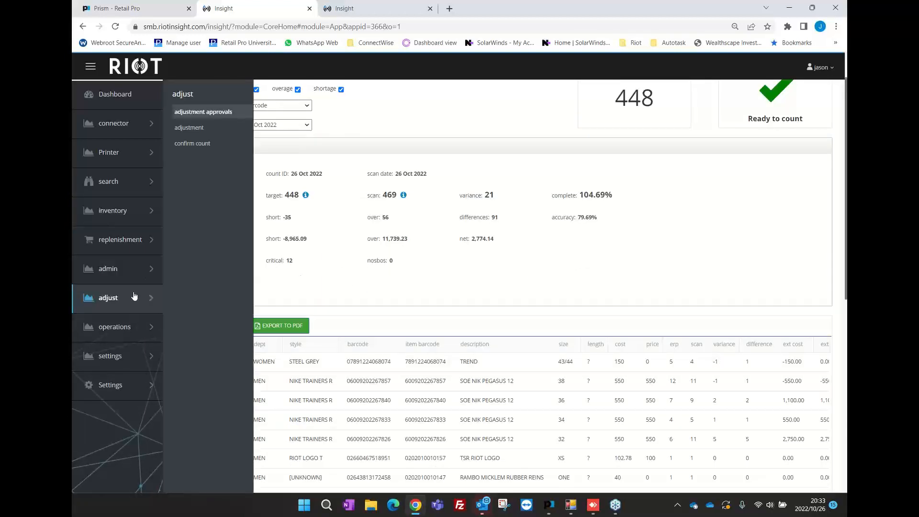
left_click(193, 144)
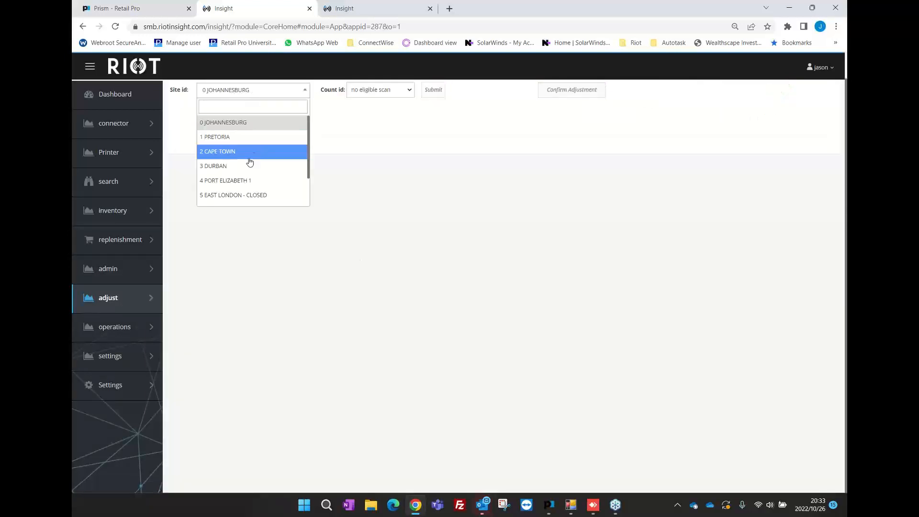
left_click(248, 156)
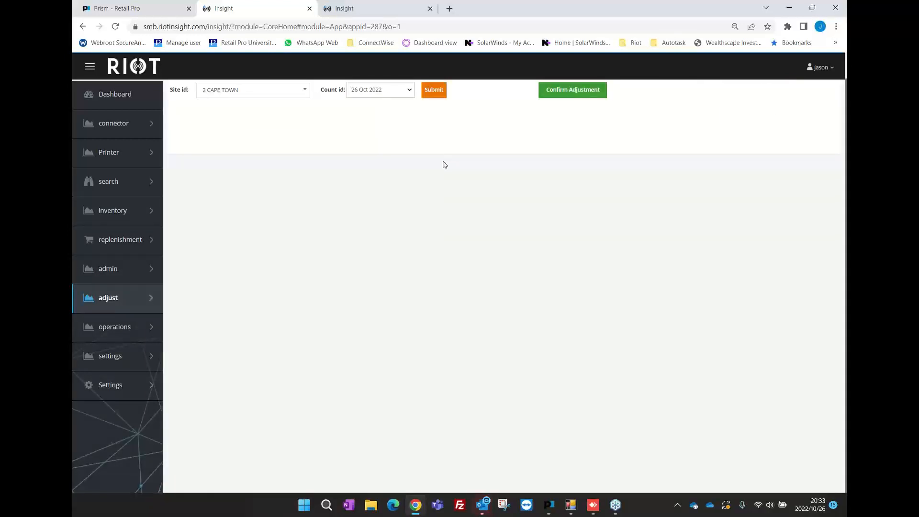
left_click(387, 93)
left_click(388, 93)
left_click(436, 92)
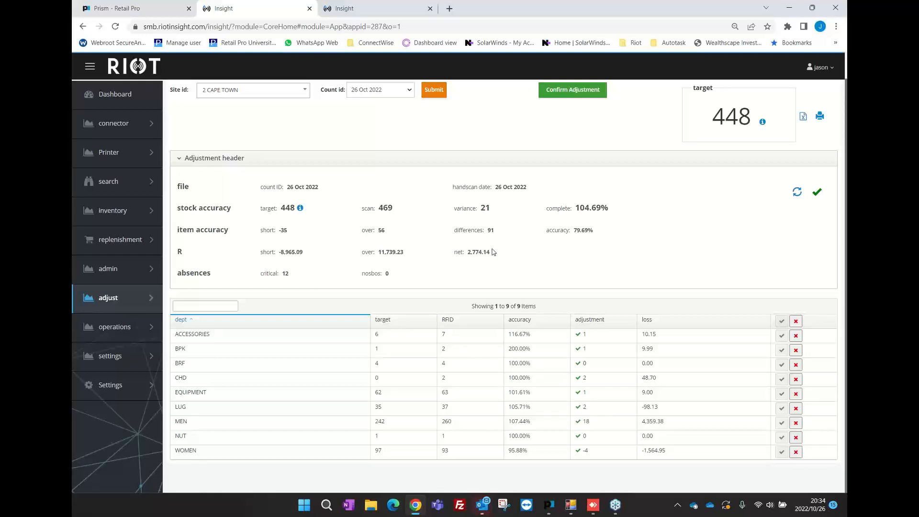
scroll(488, 253, "up", 1)
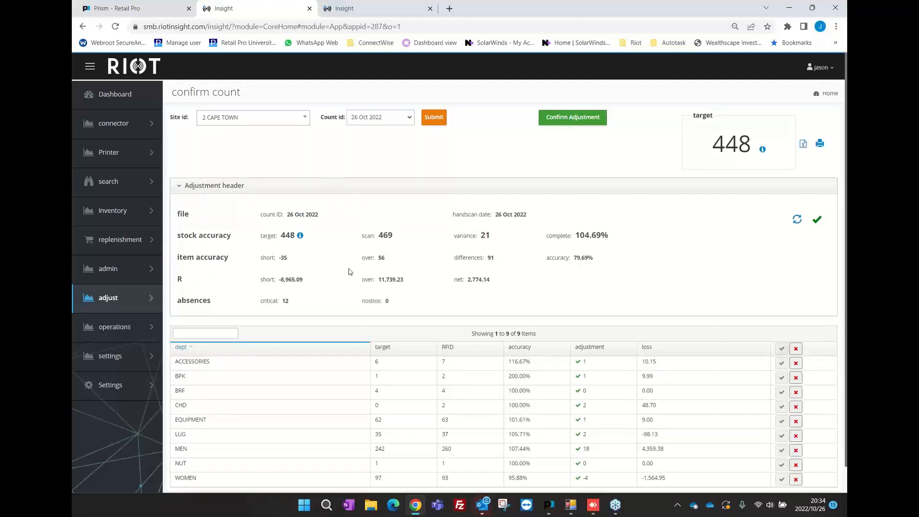
scroll(350, 271, "down", 1)
scroll(350, 272, "up", 1)
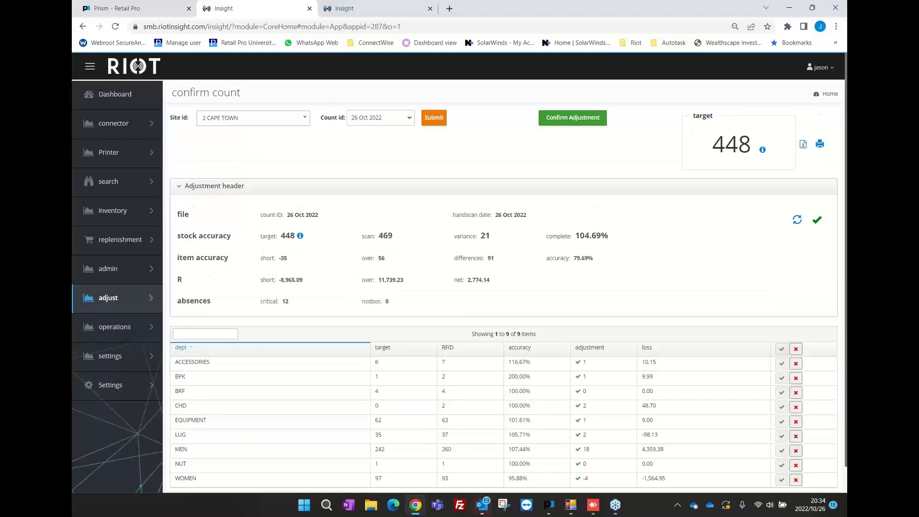